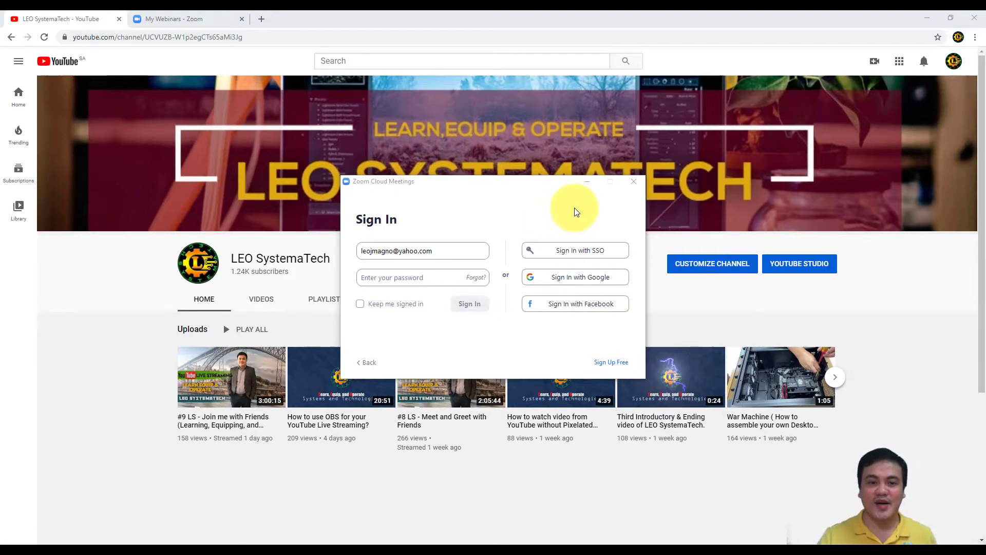
Activate the Zoom Cloud Meetings sign-in window so its email field is focused
click(474, 184)
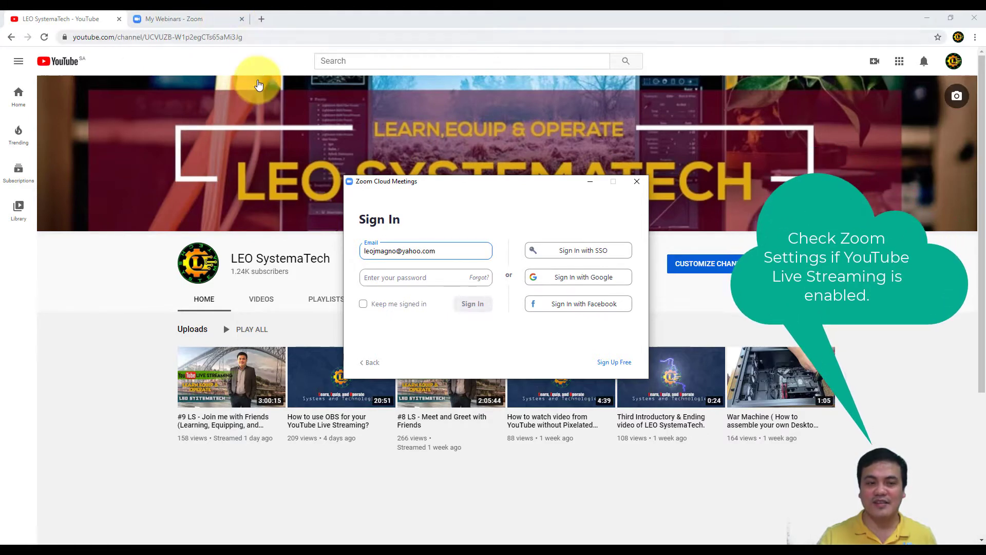
Open the Zoom webinars page's Settings to confirm YouTube live streaming is allowed
click(206, 24)
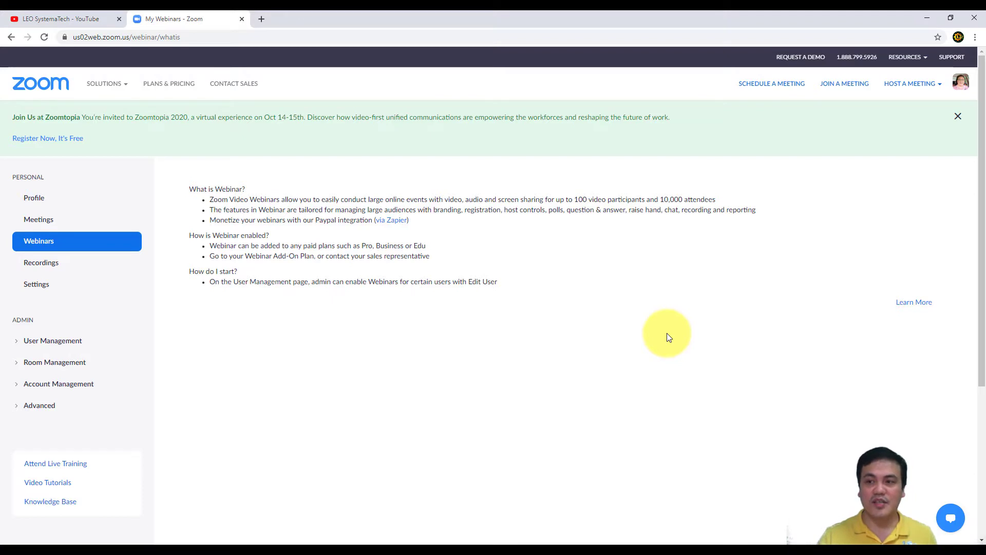
click(44, 287)
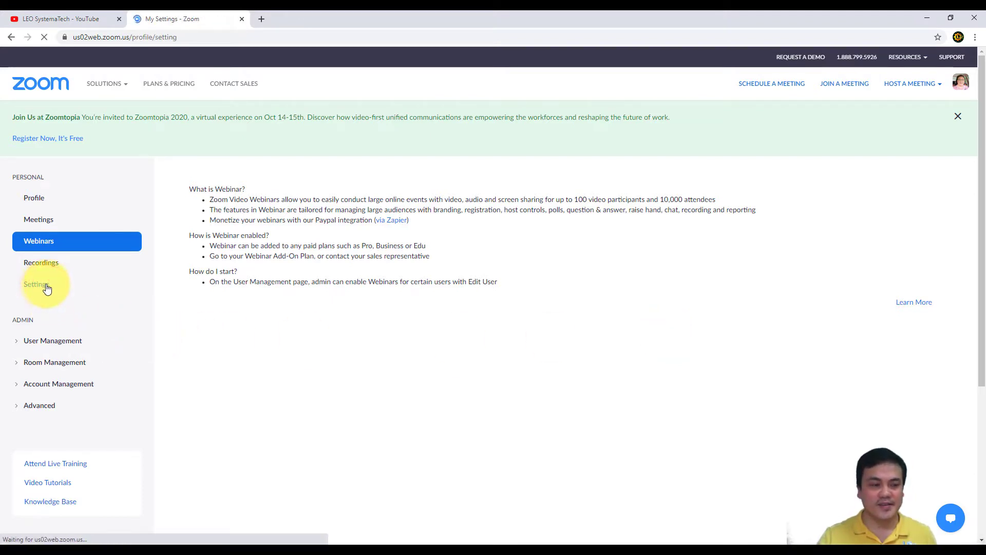
scroll(455, 299, down, 1)
scroll(457, 297, down, 5)
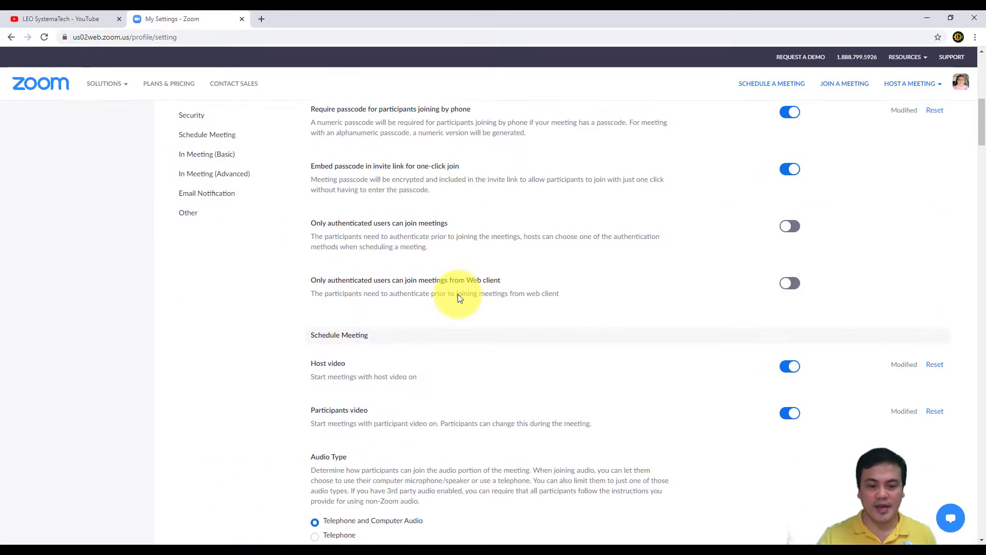
scroll(458, 295, down, 3)
scroll(459, 293, down, 3)
scroll(462, 292, down, 4)
scroll(465, 287, down, 3)
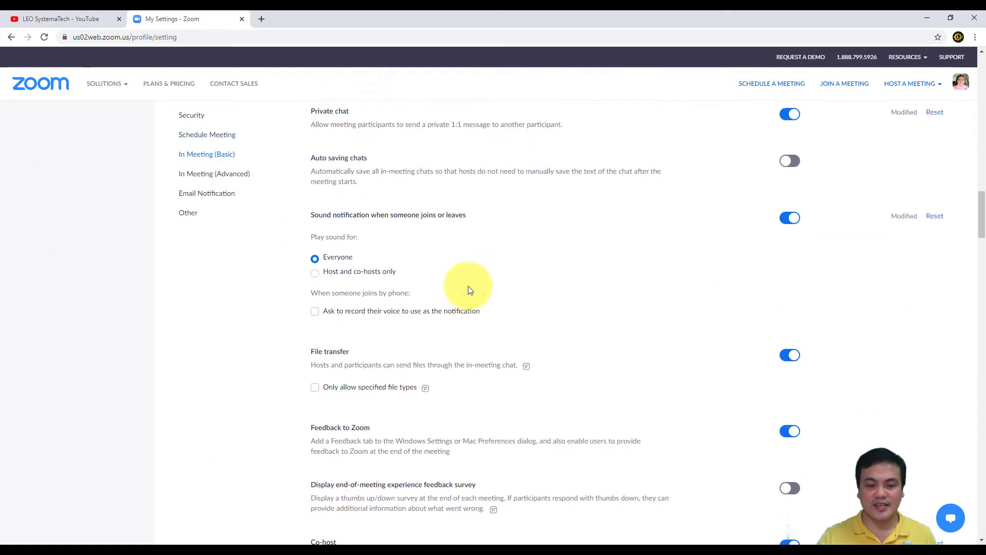
scroll(469, 285, down, 4)
scroll(473, 284, down, 5)
scroll(473, 286, down, 5)
scroll(477, 282, down, 5)
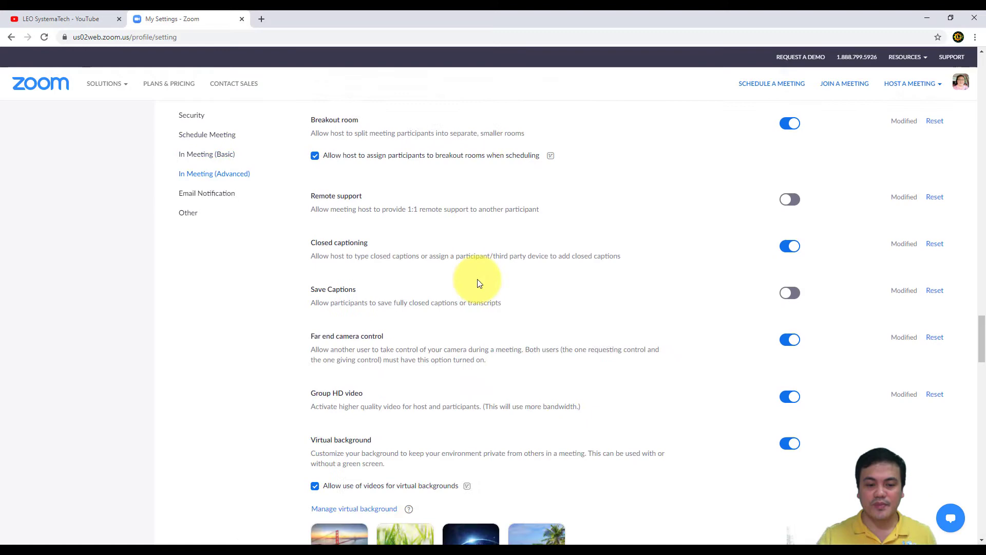
scroll(478, 282, down, 5)
scroll(480, 282, down, 5)
scroll(481, 277, down, 4)
scroll(483, 277, down, 4)
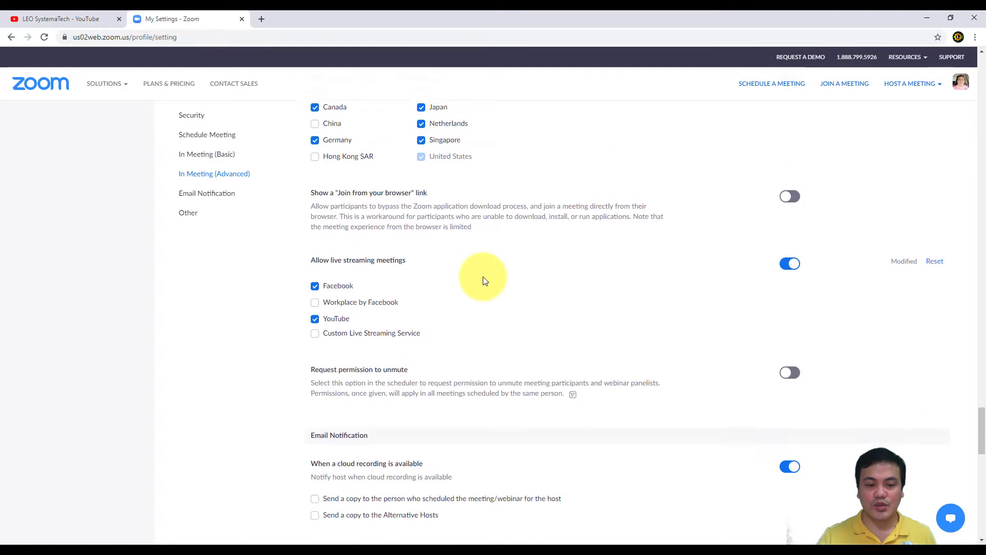
scroll(484, 275, down, 3)
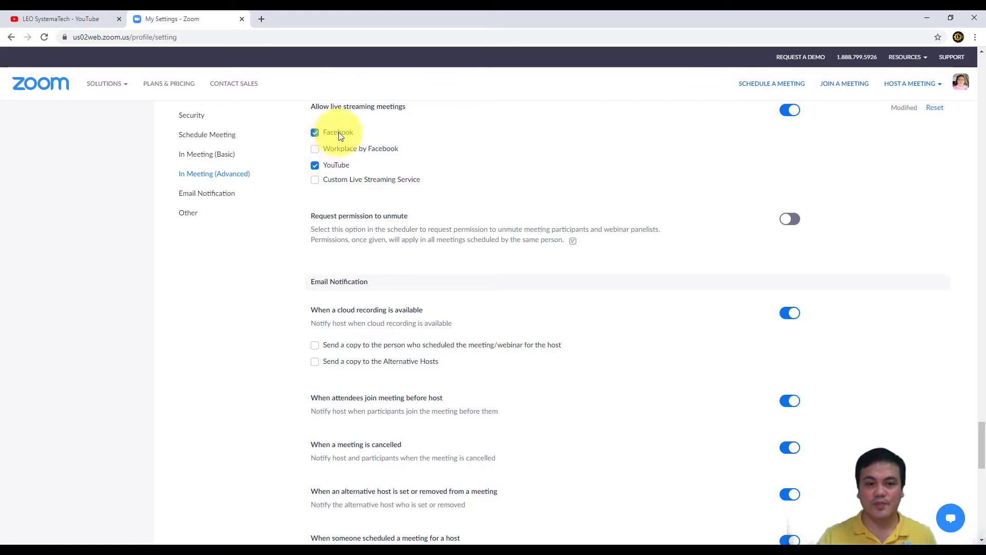
scroll(336, 165, up, 2)
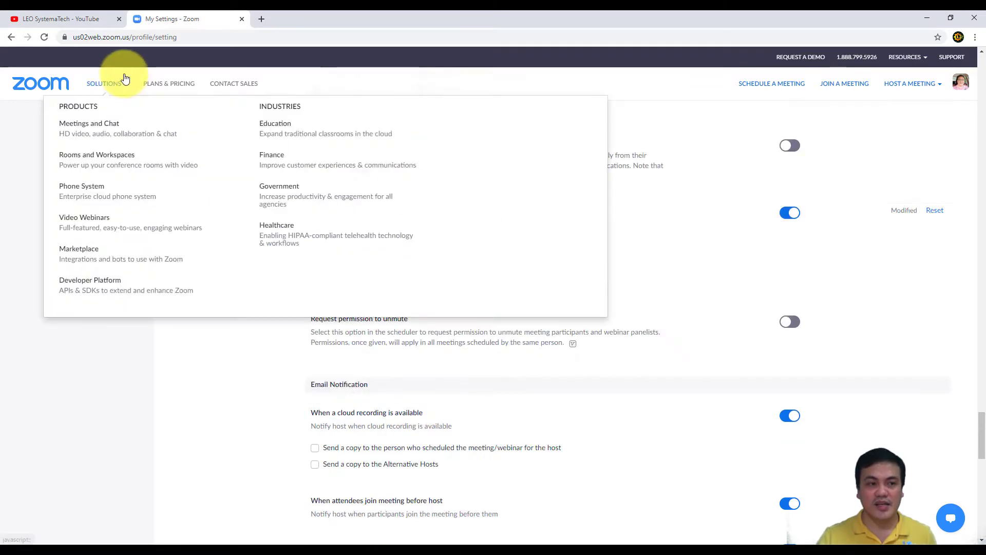
Enter the account password in the Zoom sign-in window and sign in
click(621, 543)
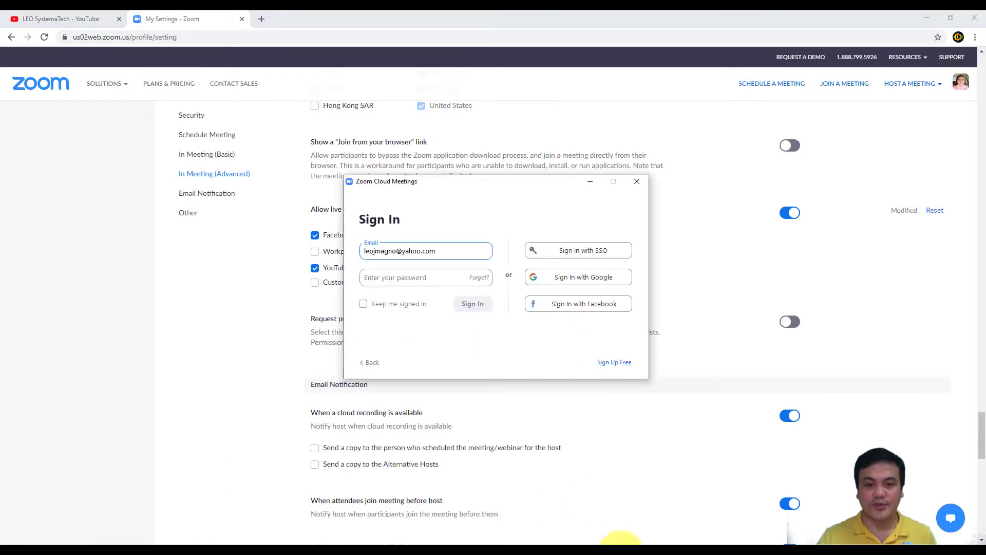
click(413, 274)
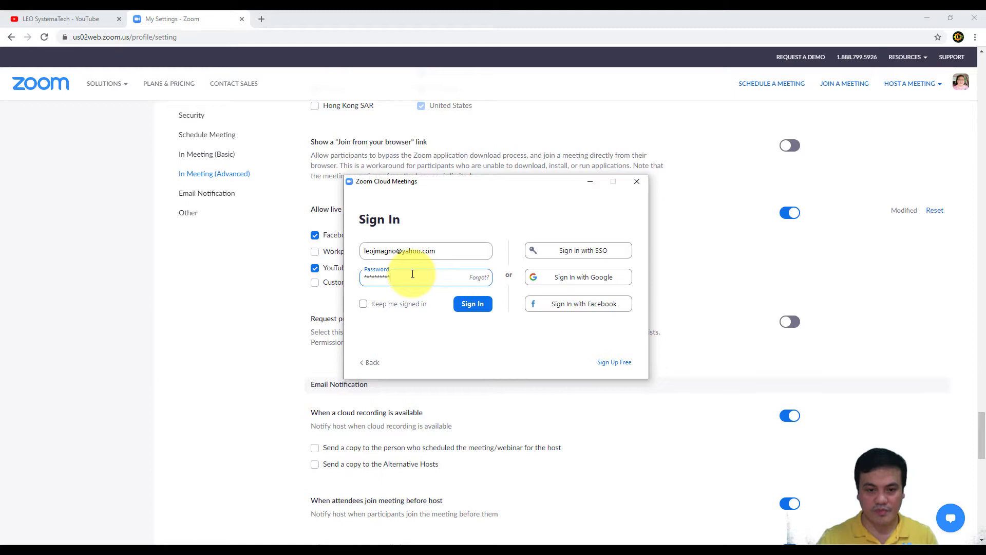
click(477, 304)
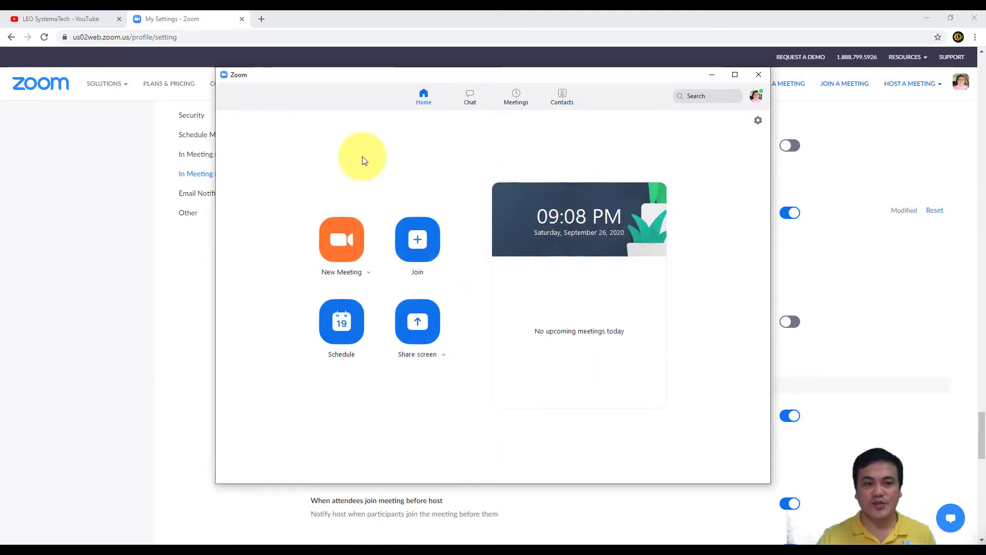
Start a new meeting with video on and review the camera and background options
click(343, 247)
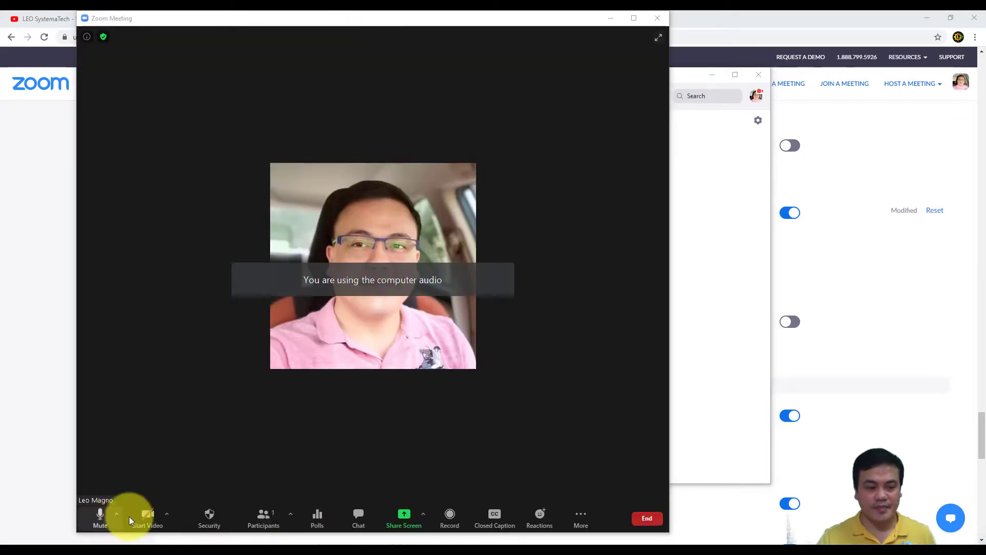
click(150, 515)
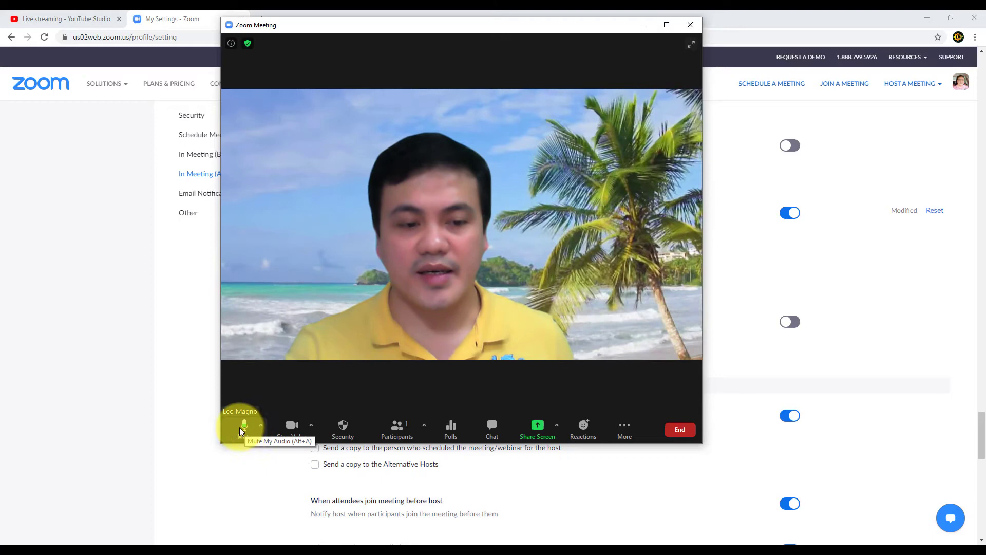
click(312, 424)
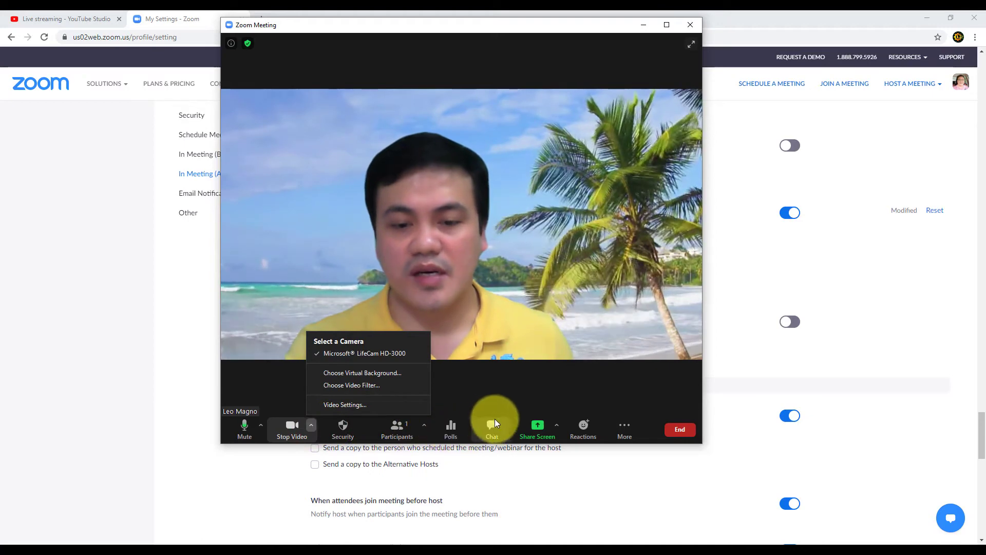
click(622, 391)
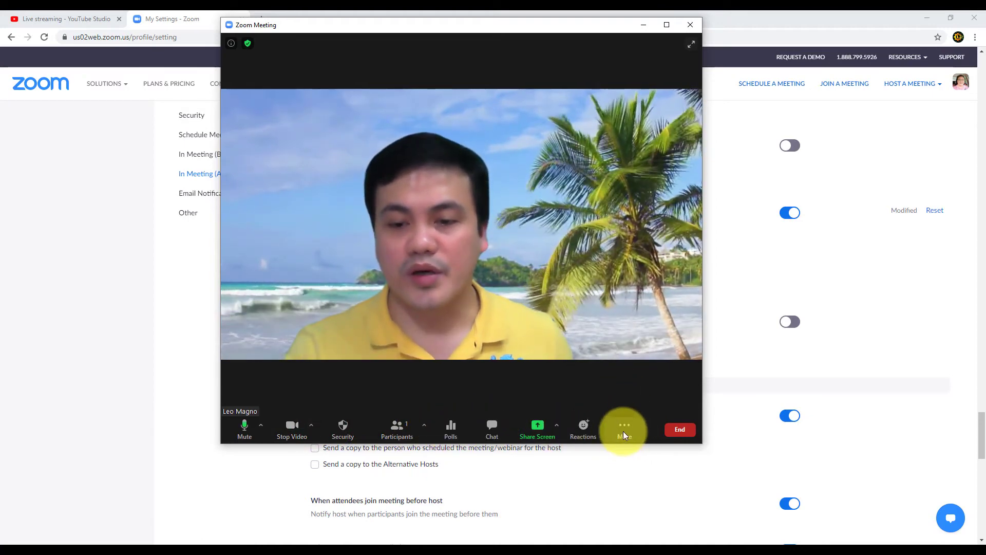
Check the meeting's More options and the browser settings page, then return to the meeting
click(624, 431)
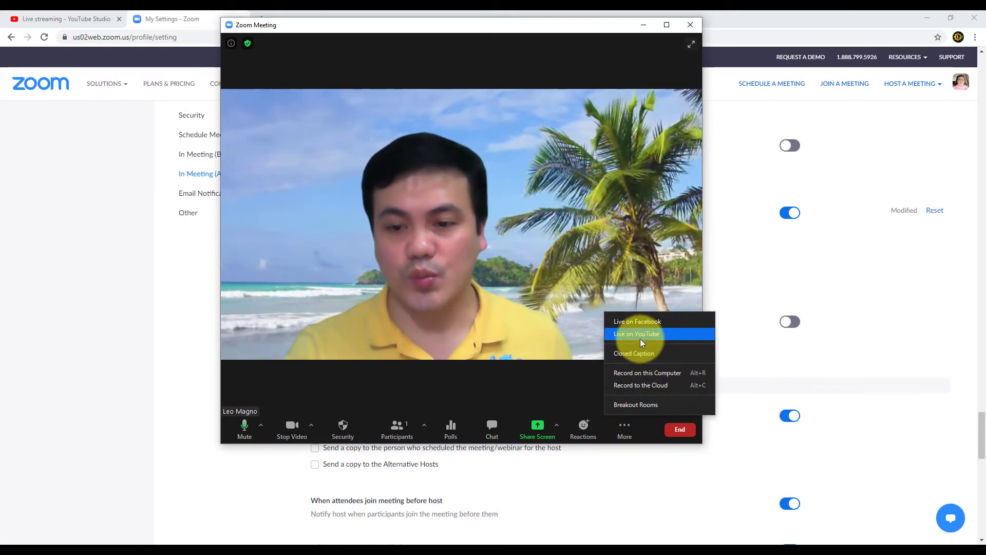
click(154, 267)
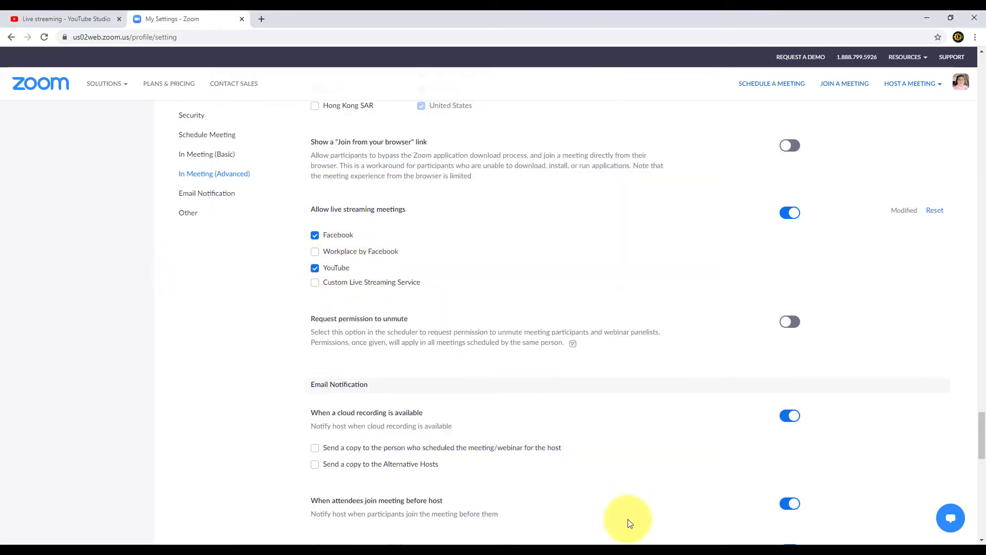
click(661, 510)
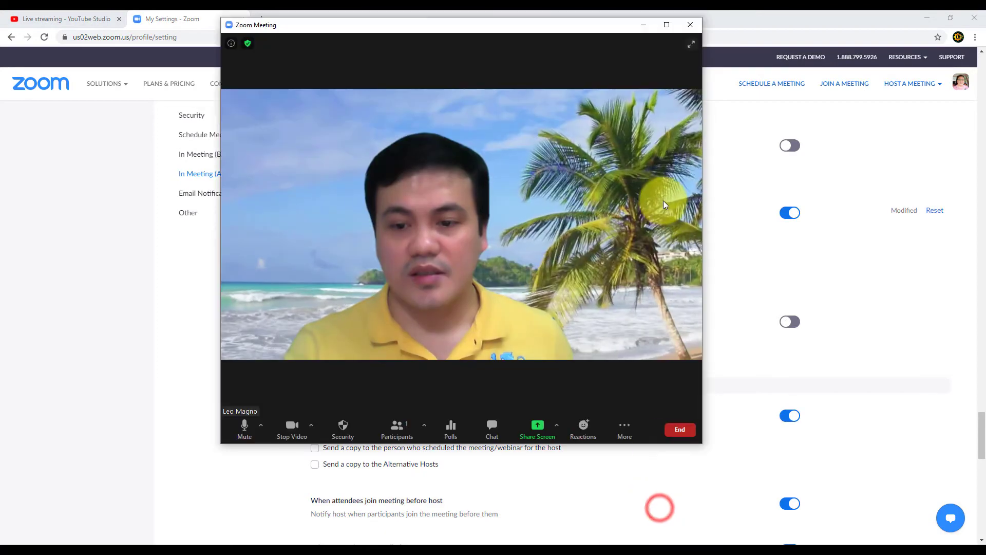
Go live on YouTube from the More menu with broadcast privacy set to Private
click(624, 426)
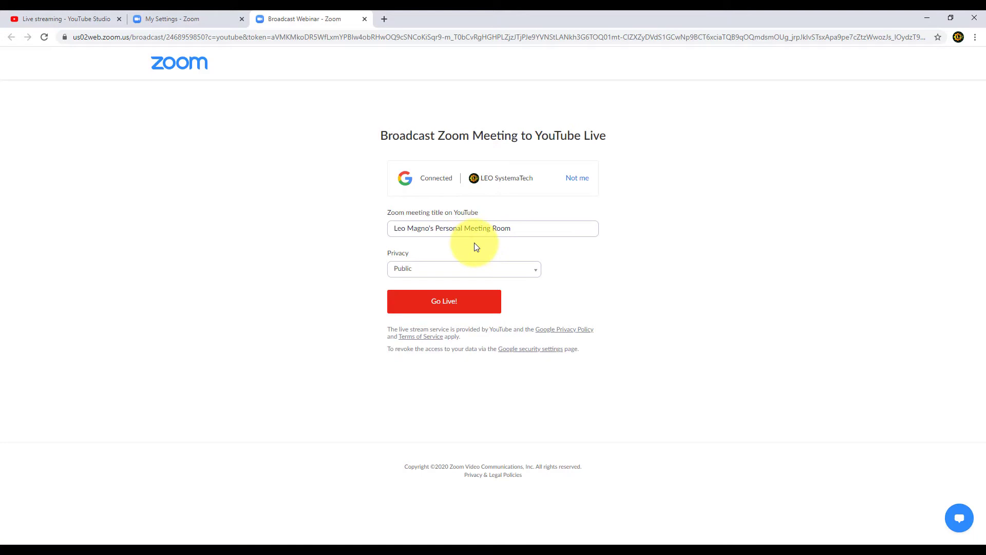
click(467, 272)
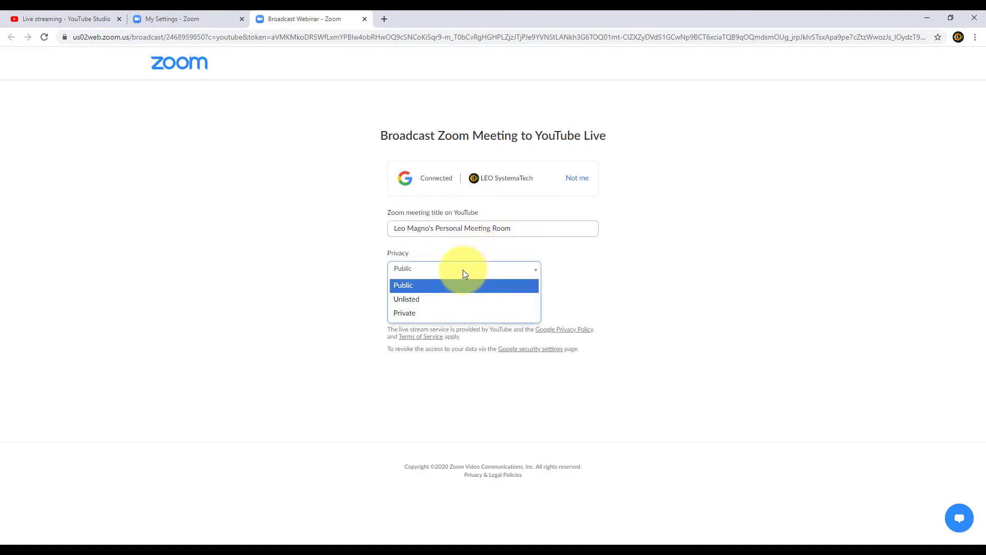
click(417, 317)
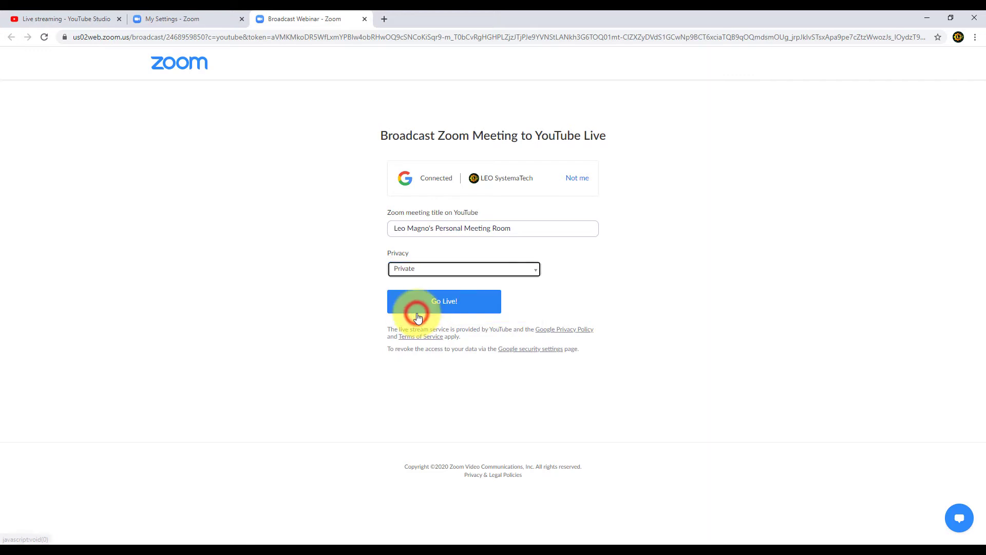
click(445, 304)
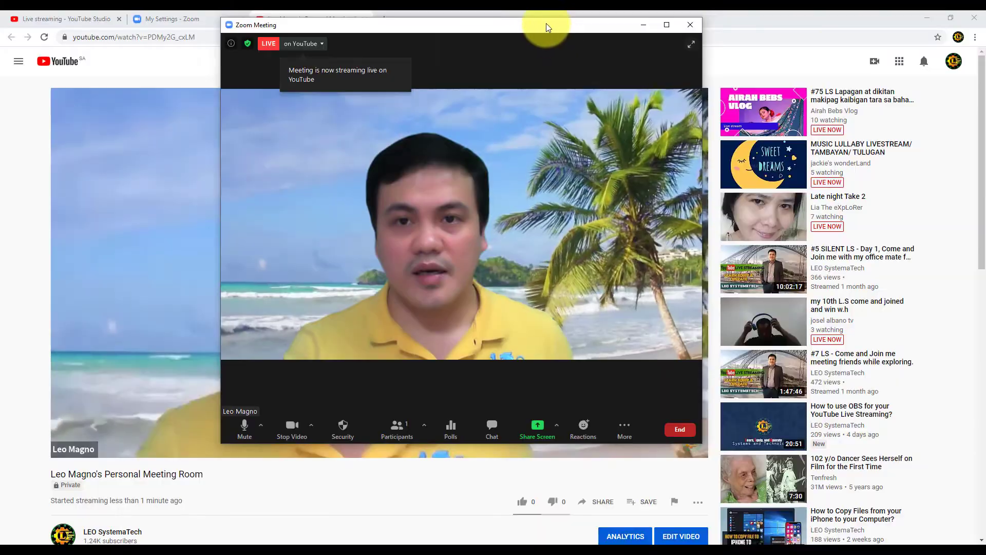
Position the Zoom meeting window on the right beside the YouTube live stream page
drag(546, 28, 861, 78)
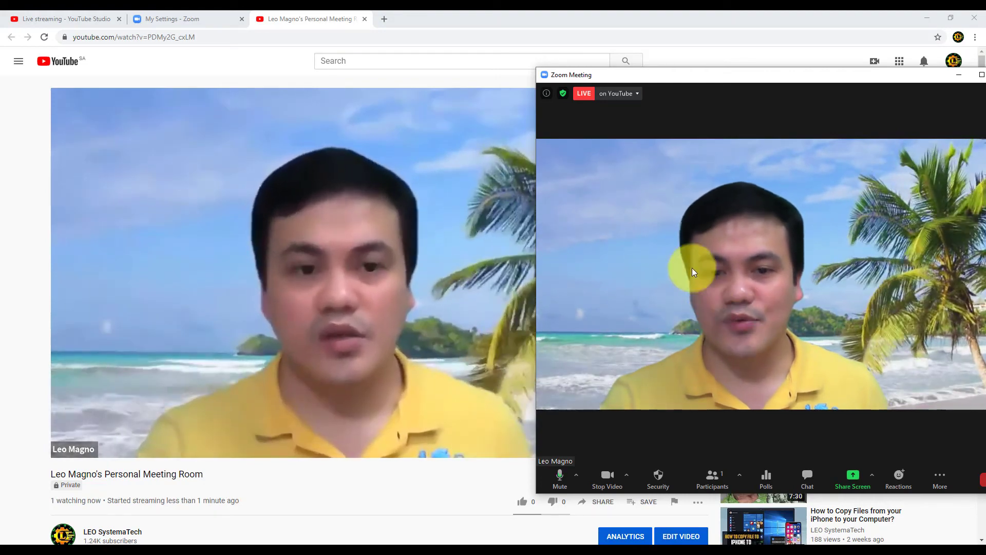
mouse_move(326, 282)
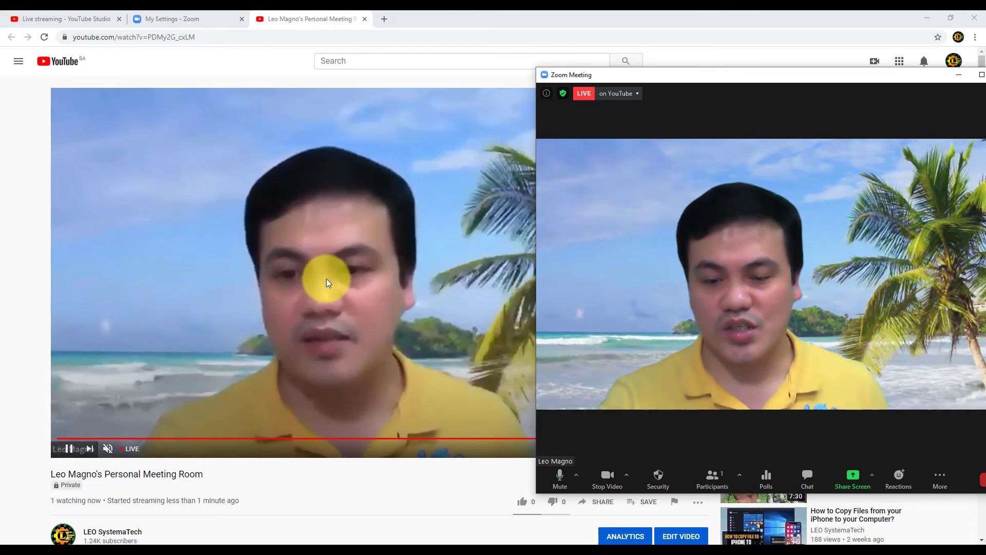
drag(707, 82, 632, 77)
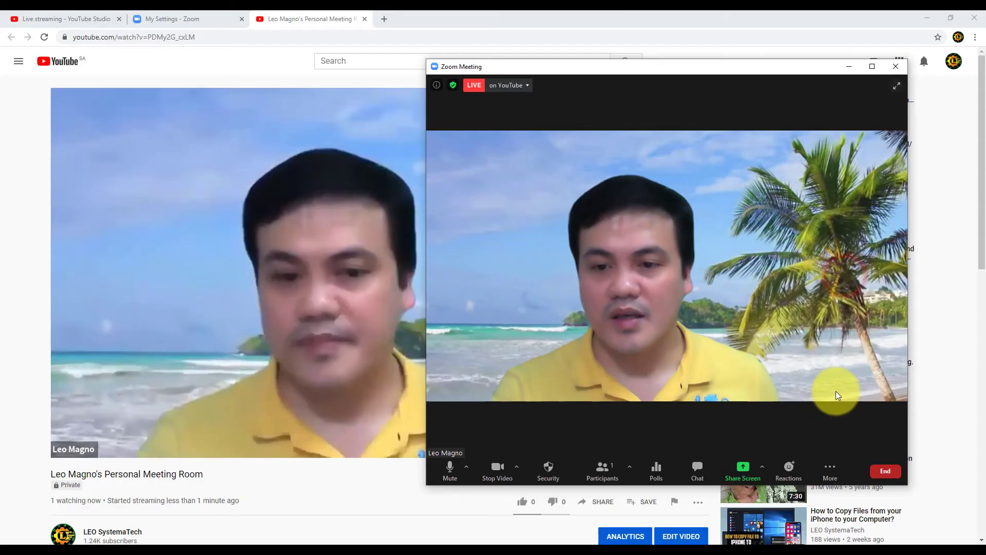
Choose Stop Live Stream from the meeting's LIVE on YouTube dropdown
click(528, 88)
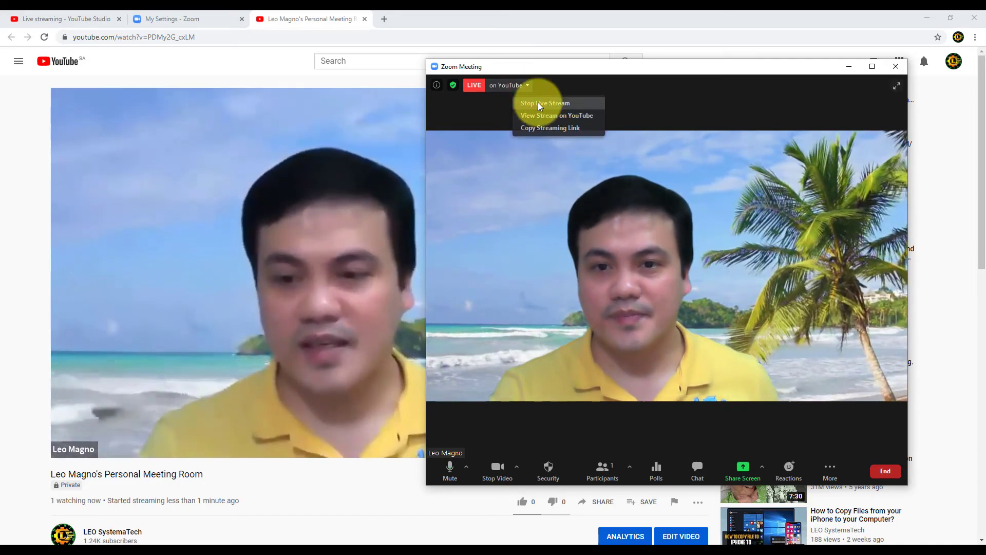
click(540, 107)
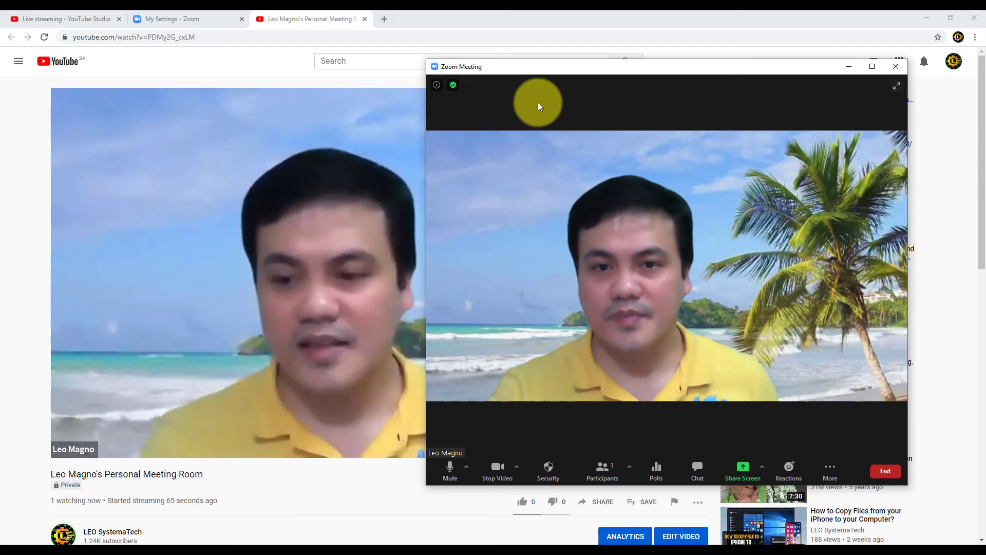